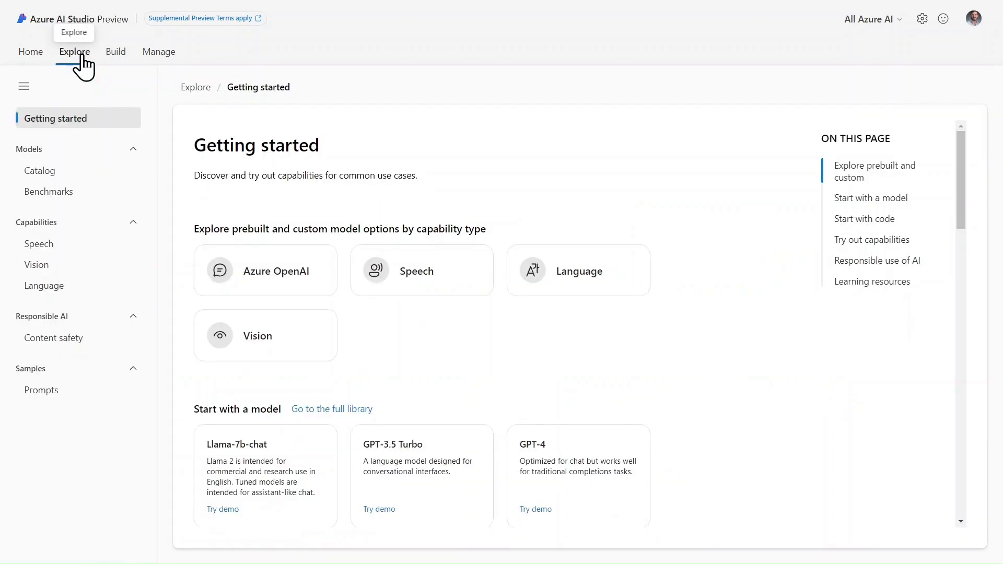
Find Llama-2-7b in the model catalog and open its details page.
{"action": "left_click", "coordinate": [67, 181]}
{"action": "scroll", "coordinate": [359, 363], "scroll_direction": "down", "scroll_amount": 1}
{"action": "scroll", "coordinate": [361, 367], "scroll_direction": "down", "scroll_amount": 2}
{"action": "scroll", "coordinate": [361, 367], "scroll_direction": "down", "scroll_amount": 1}
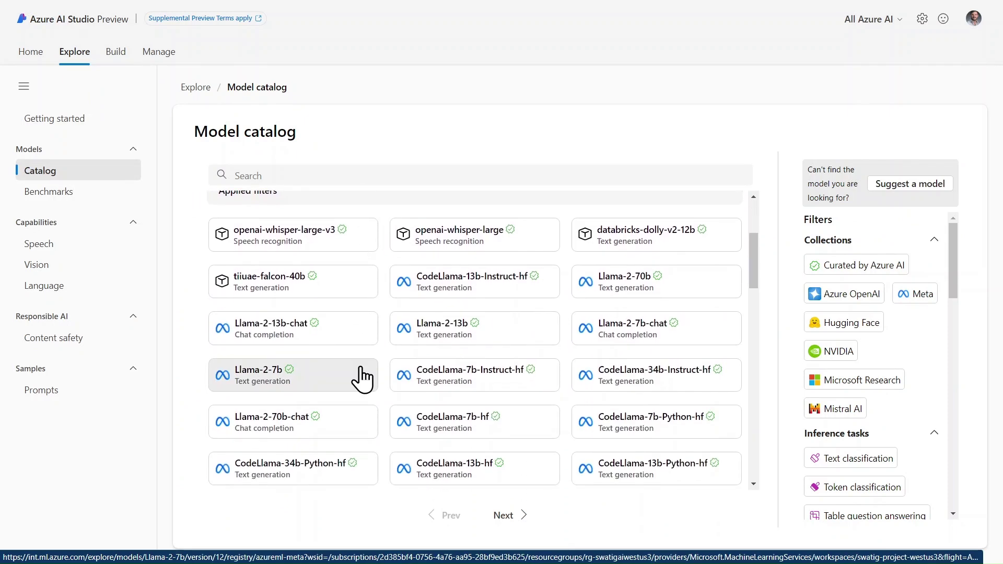
{"action": "left_click", "coordinate": [311, 382]}
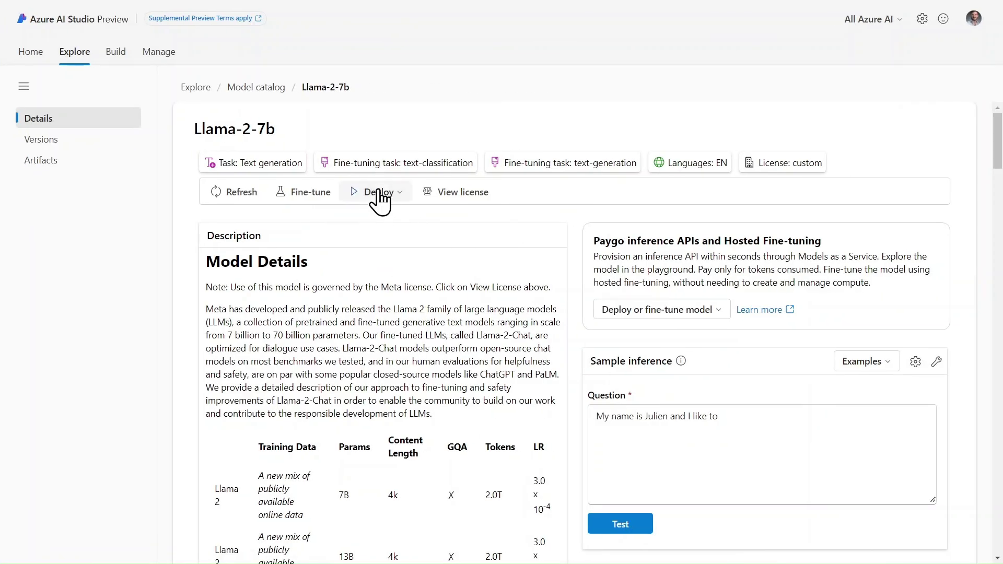
Deploy Llama-2-7b pay-as-you-go on the meta-llama-2-7b-offer plan and try it in the playground.
{"action": "left_click", "coordinate": [378, 196]}
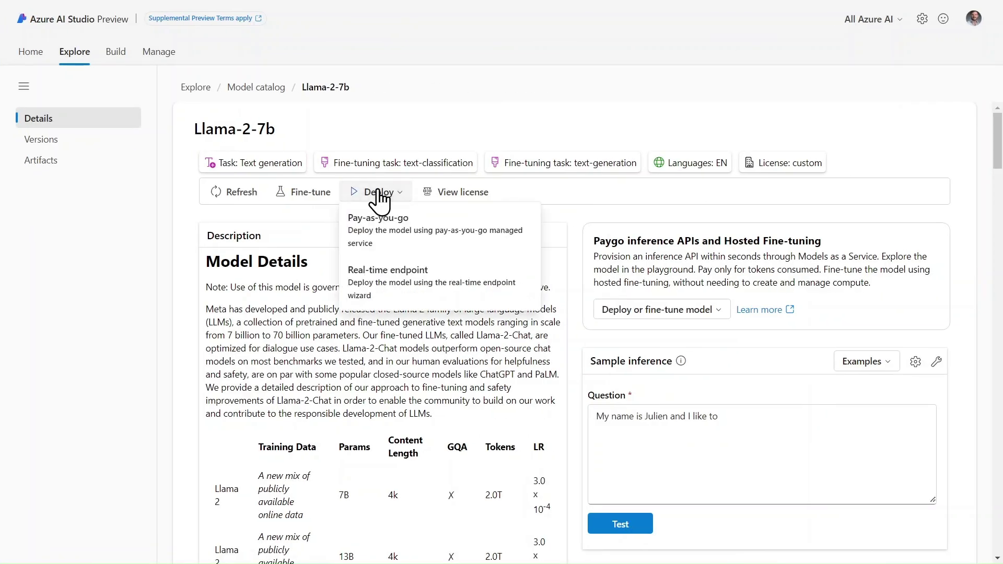
{"action": "left_click", "coordinate": [474, 236]}
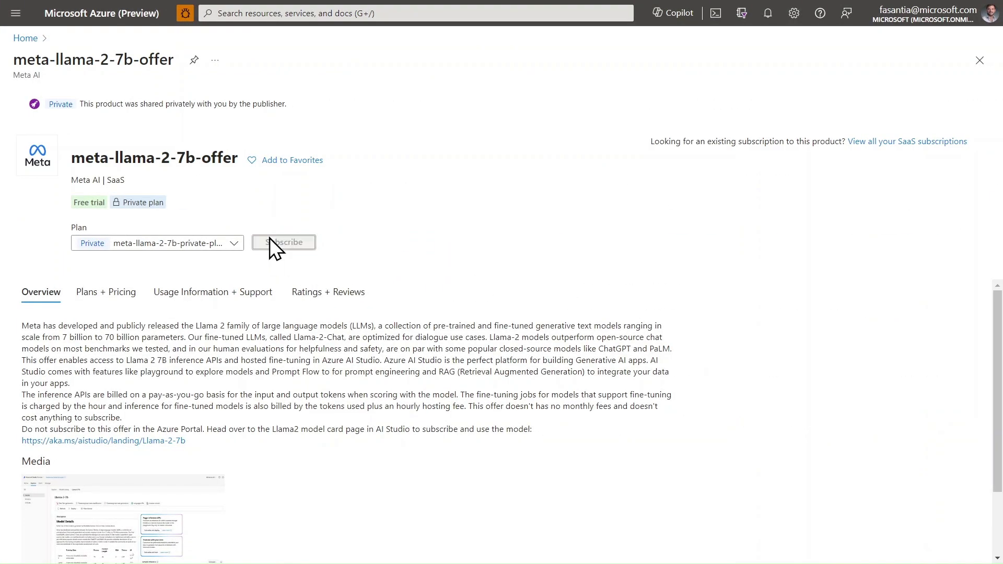
{"action": "left_click", "coordinate": [269, 240]}
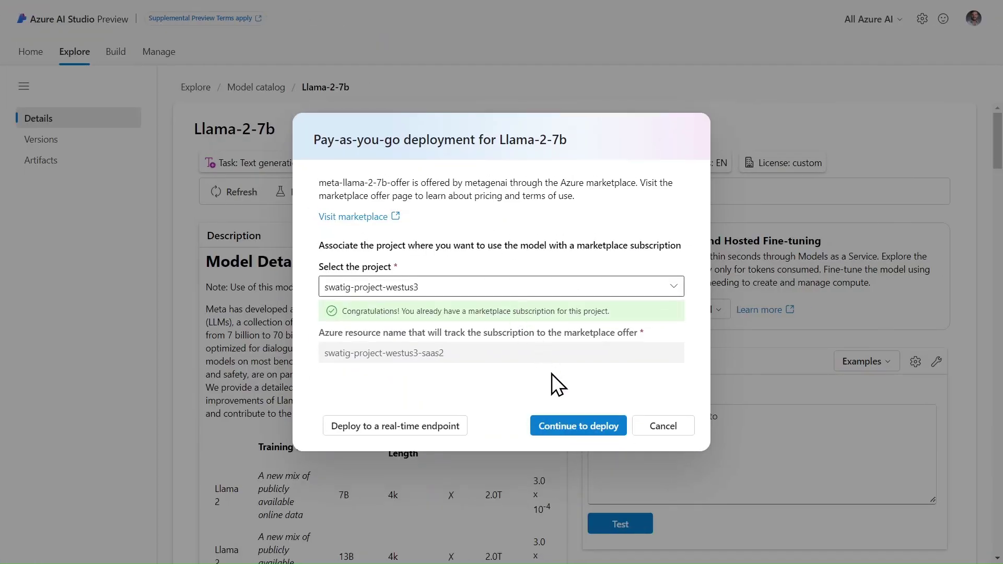
{"action": "left_click", "coordinate": [583, 427]}
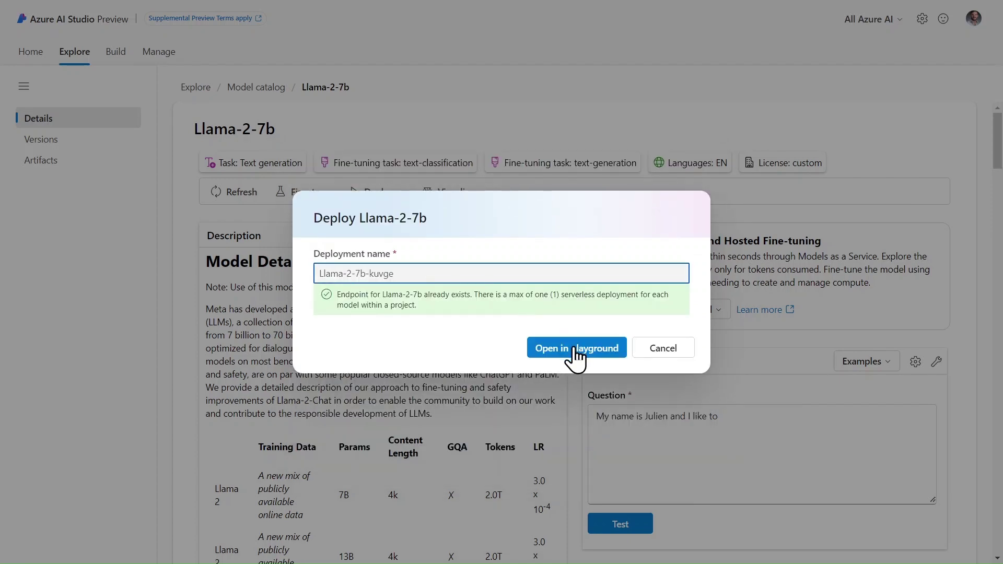
{"action": "left_click", "coordinate": [575, 348]}
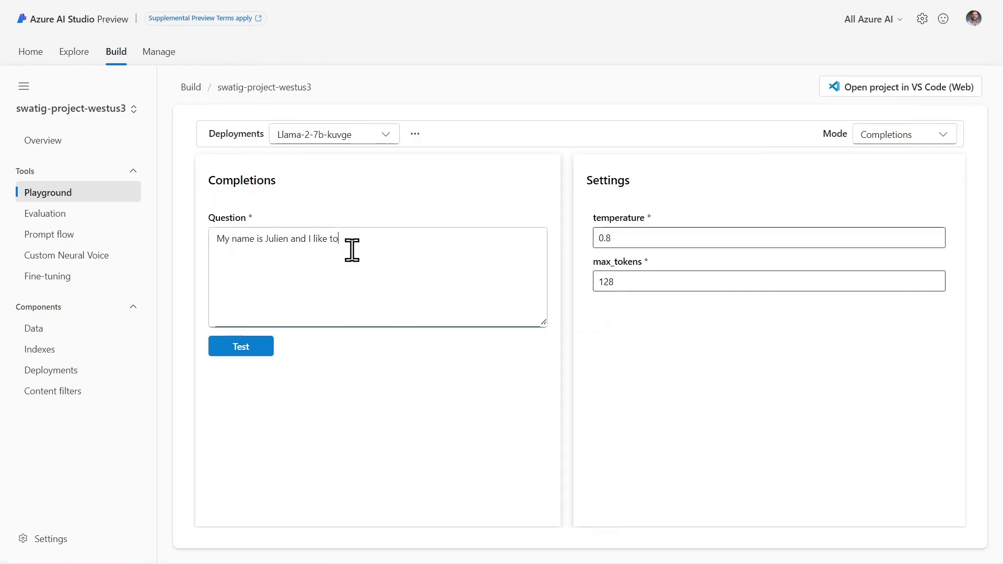
Replace the sample question with the Prospero prompt and generate a completion.
{"action": "key", "text": "ctrl+a"}
{"action": "type", "text": "According to Prospero, the rarer action is in virtue than"}
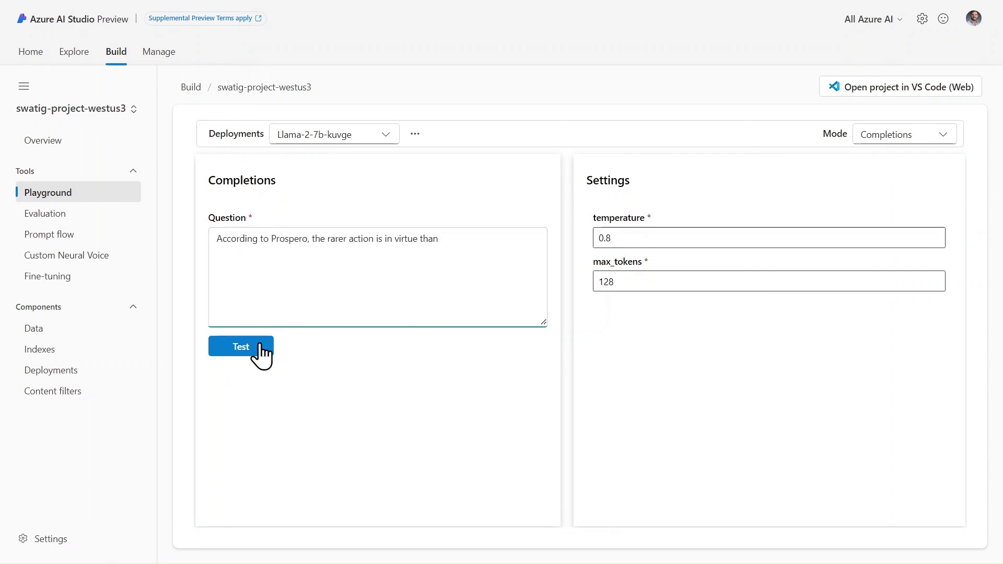
{"action": "left_click", "coordinate": [251, 352]}
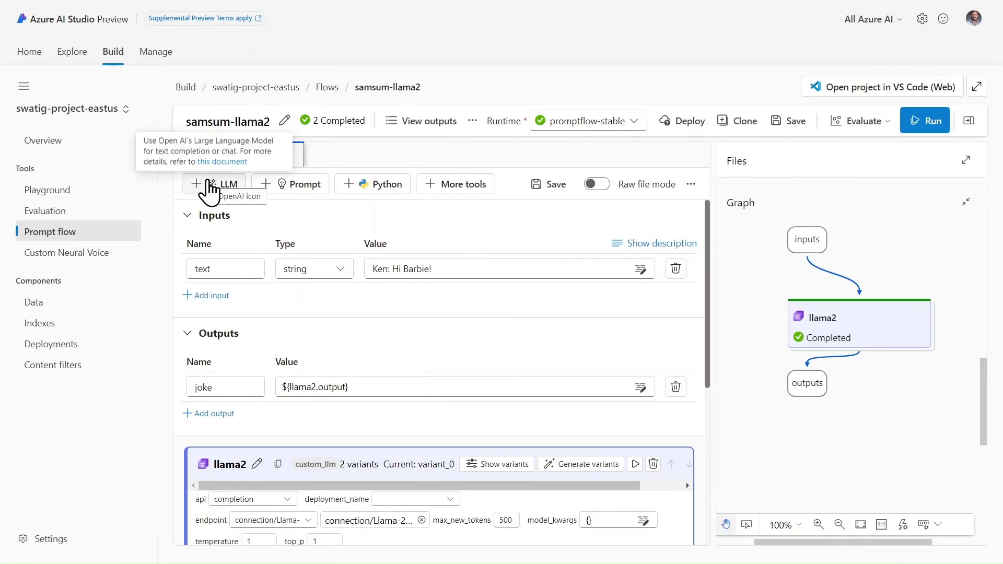
Glance at More tools, then show the llama2 node's variant_0 and variant_1.
{"action": "left_click", "coordinate": [458, 185]}
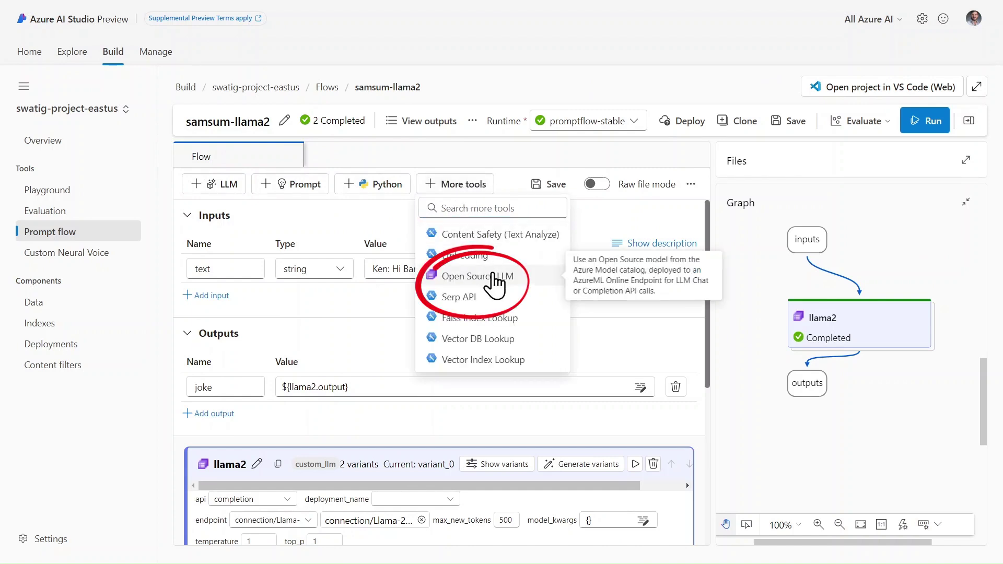
{"action": "left_click", "coordinate": [655, 350]}
{"action": "scroll", "coordinate": [655, 347], "scroll_direction": "down", "scroll_amount": 3}
{"action": "scroll", "coordinate": [659, 338], "scroll_direction": "down", "scroll_amount": 1}
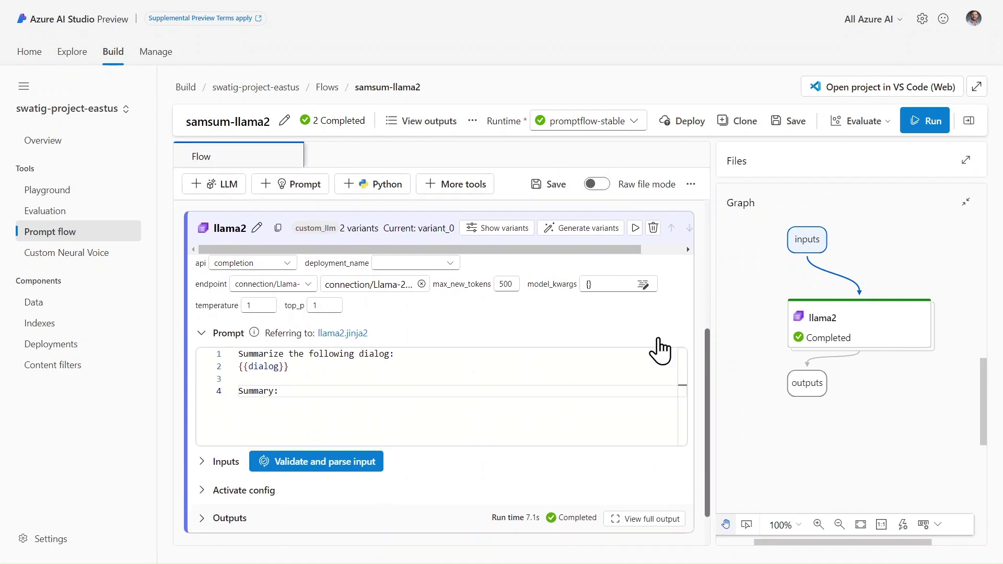
{"action": "left_click", "coordinate": [495, 229]}
{"action": "scroll", "coordinate": [446, 429], "scroll_direction": "down", "scroll_amount": 3}
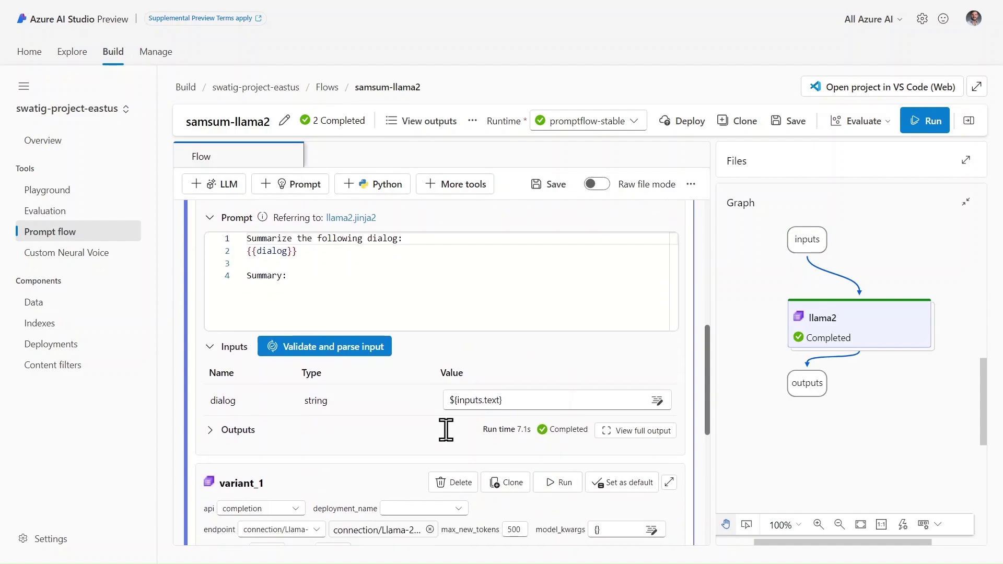
{"action": "scroll", "coordinate": [446, 430], "scroll_direction": "down", "scroll_amount": 1}
{"action": "scroll", "coordinate": [447, 439], "scroll_direction": "down", "scroll_amount": 1}
{"action": "scroll", "coordinate": [448, 441], "scroll_direction": "down", "scroll_amount": 1}
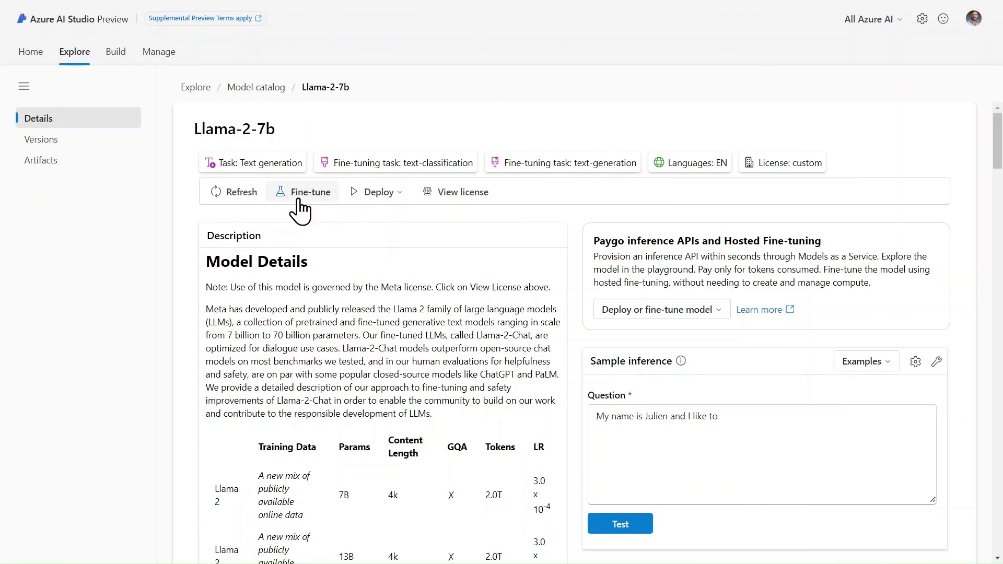
Start pay-as-you-go fine-tuning of Llama-2-7b using the samsum training dataset.
{"action": "left_click", "coordinate": [298, 199]}
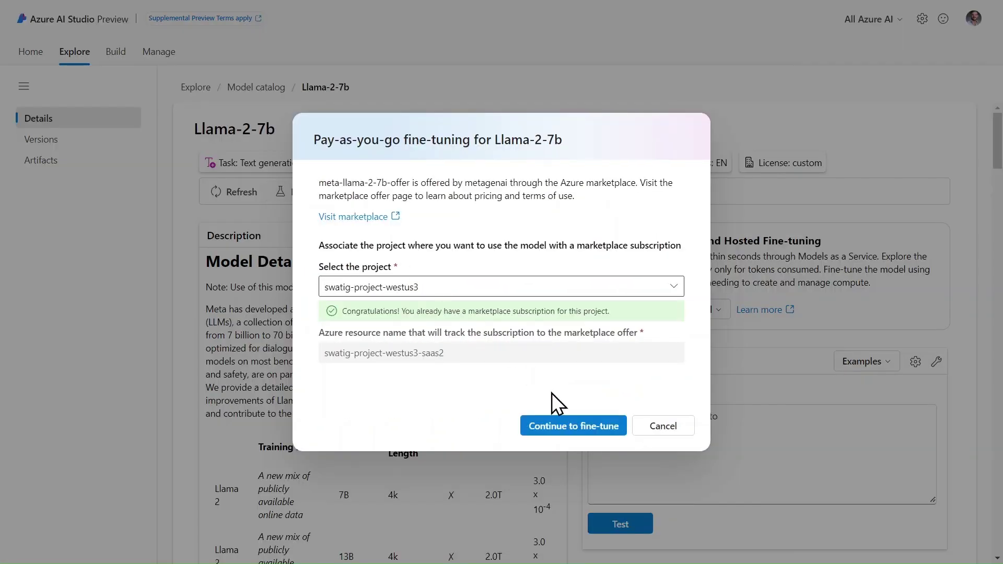
{"action": "left_click", "coordinate": [578, 425]}
{"action": "left_click", "coordinate": [360, 481]}
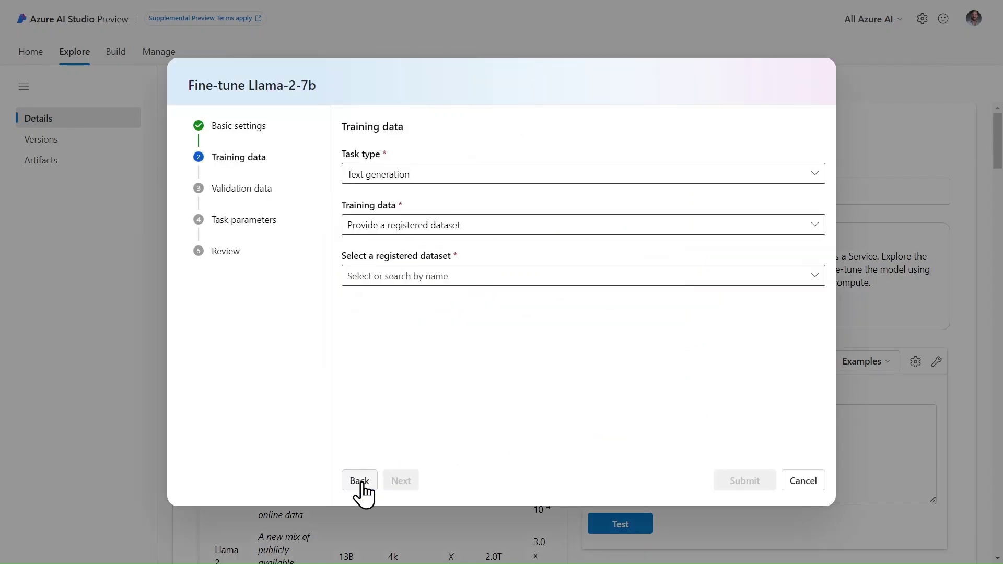
{"action": "left_click", "coordinate": [358, 276]}
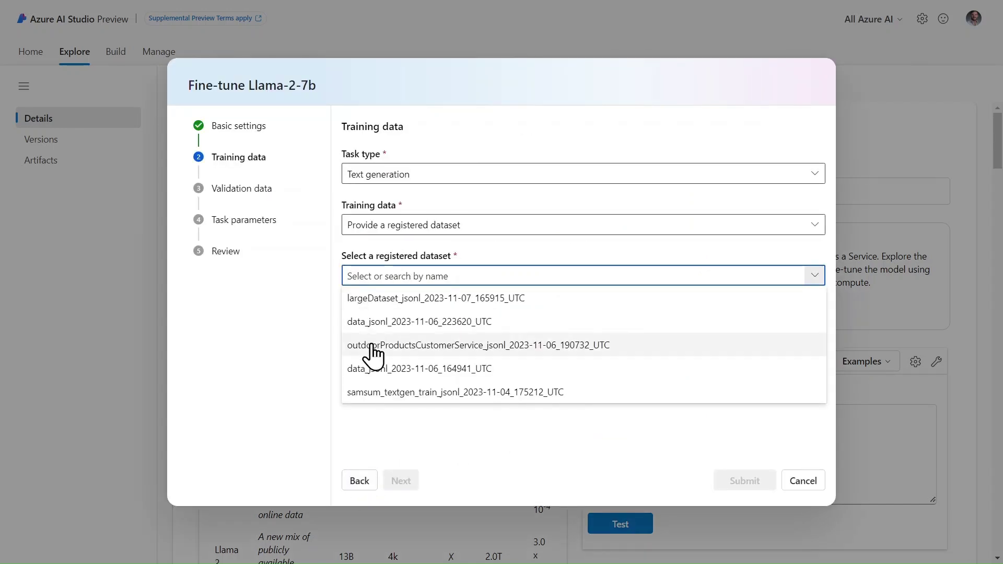
{"action": "left_click", "coordinate": [368, 392]}
Map the prompt column to text and completion to ground_truth, then proceed to review.
{"action": "left_click", "coordinate": [349, 398]}
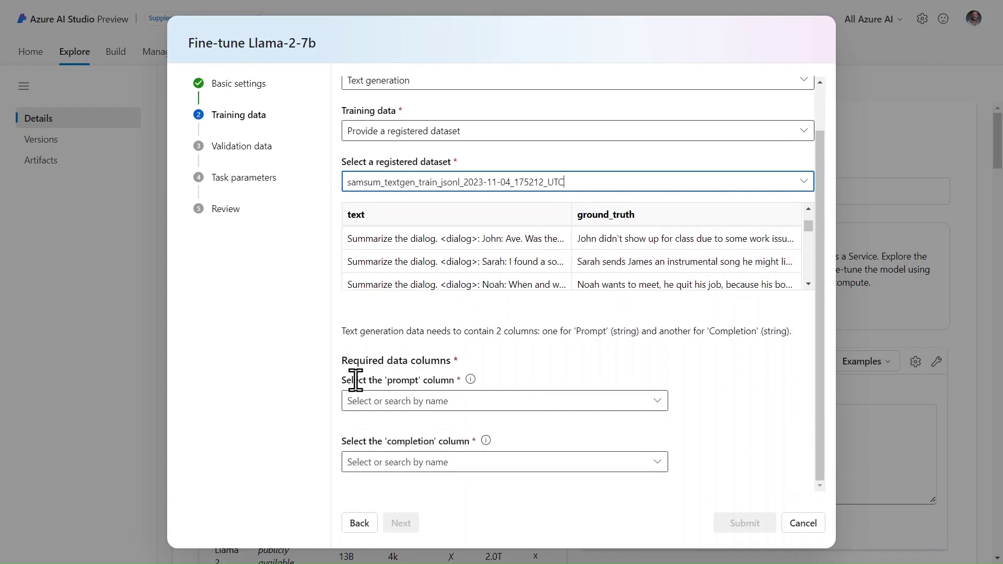
{"action": "left_click", "coordinate": [374, 422]}
{"action": "left_click", "coordinate": [368, 461]}
{"action": "left_click", "coordinate": [385, 513]}
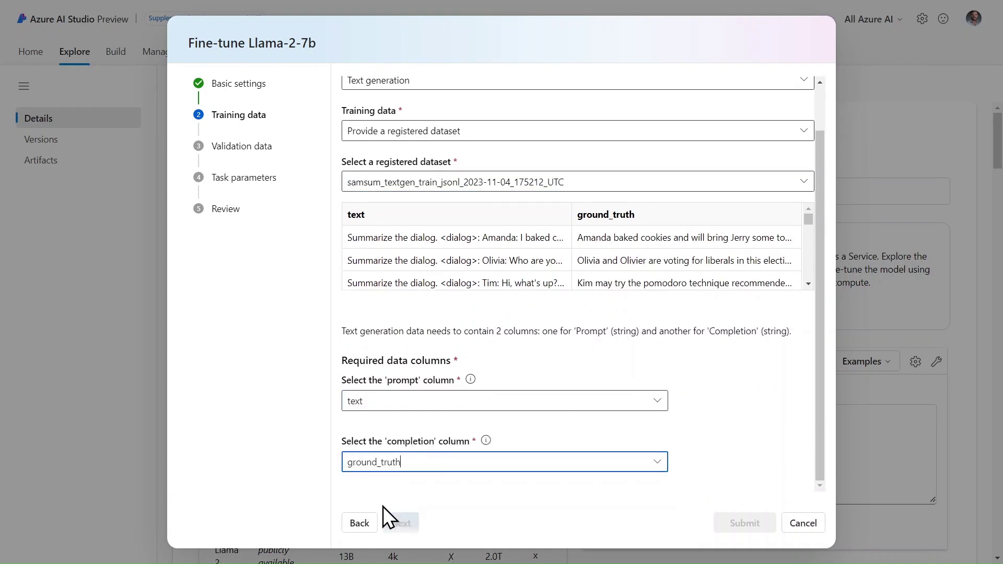
{"action": "left_click", "coordinate": [403, 520]}
{"action": "left_click", "coordinate": [400, 483]}
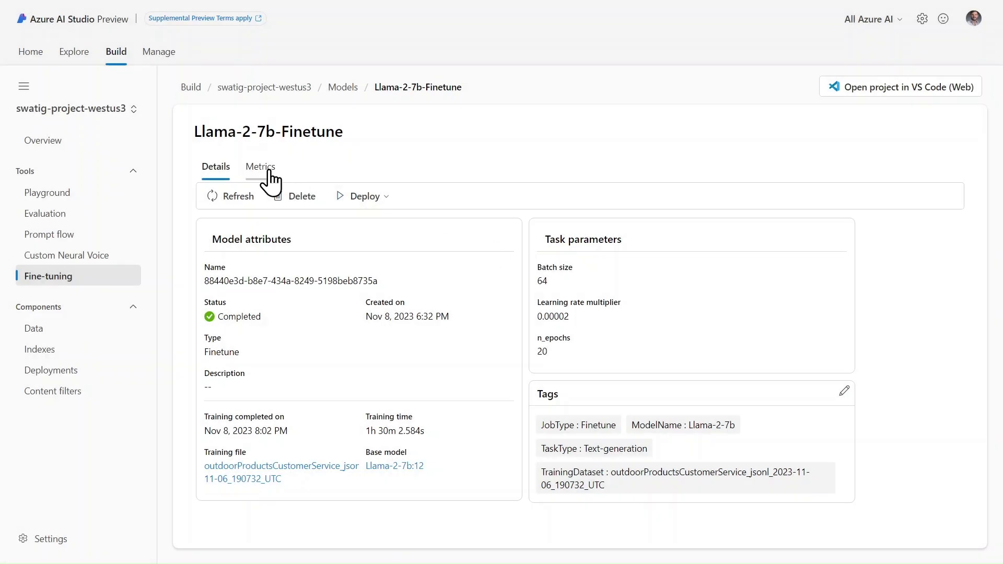
Check the fine-tuned model's metrics, deploy it pay-as-you-go, and show the flow's evaluation options.
{"action": "left_click", "coordinate": [266, 171]}
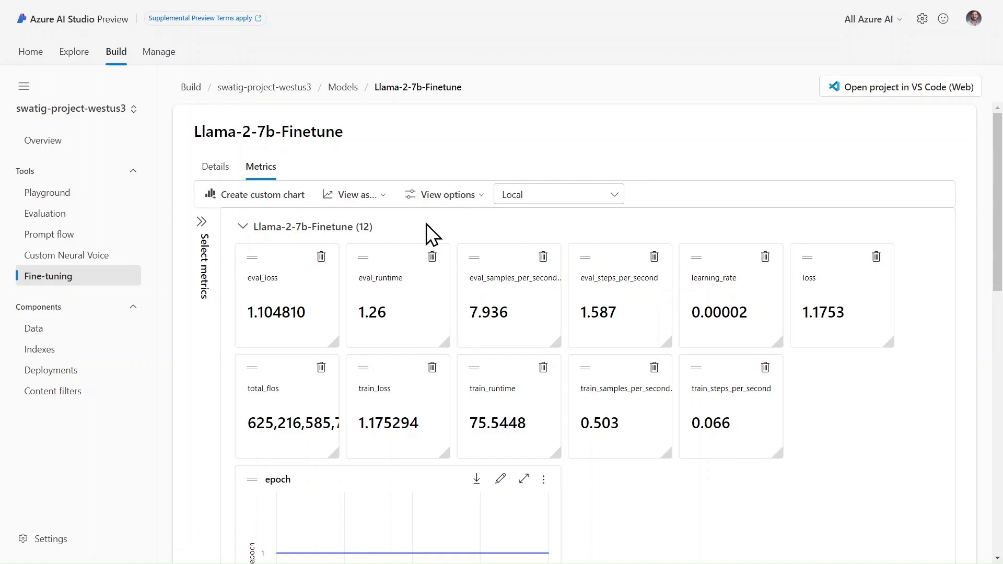
{"action": "left_click", "coordinate": [217, 172]}
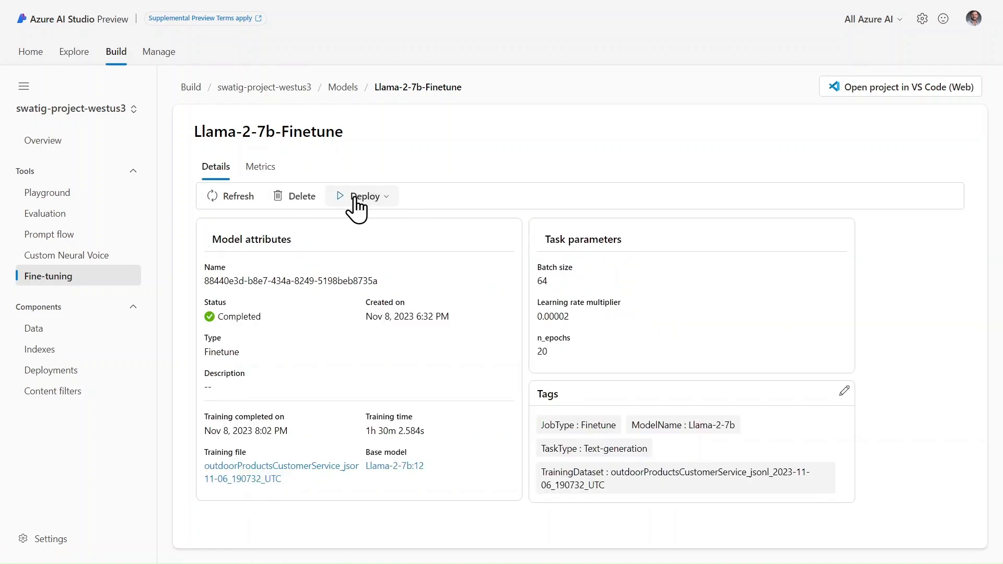
{"action": "left_click", "coordinate": [356, 200]}
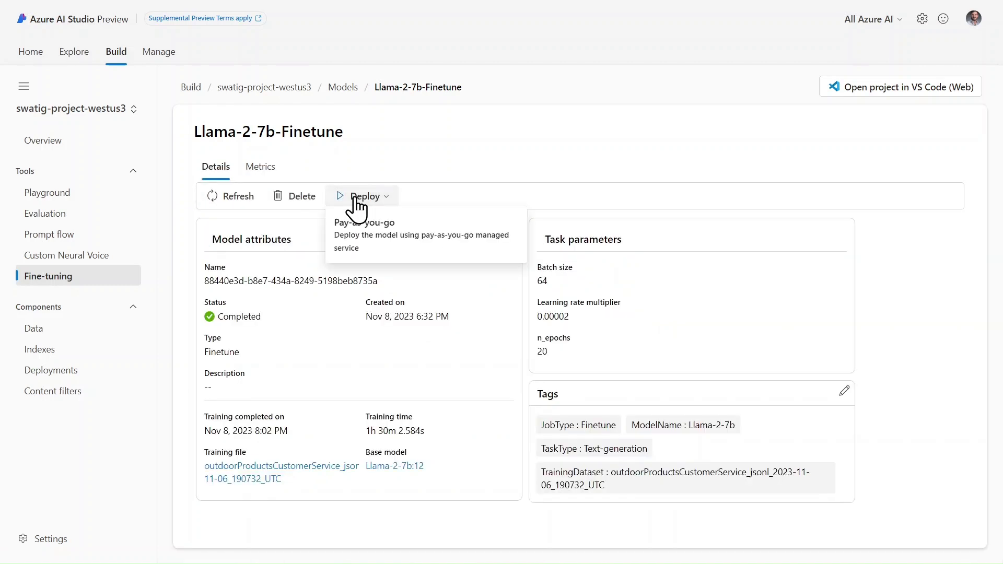
{"action": "left_click", "coordinate": [394, 247]}
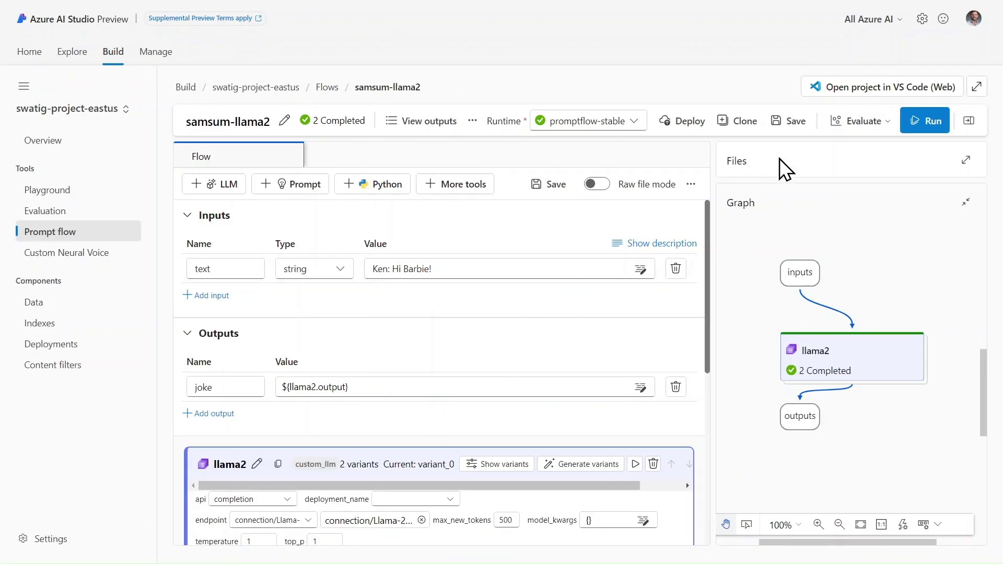
{"action": "left_click", "coordinate": [850, 132]}
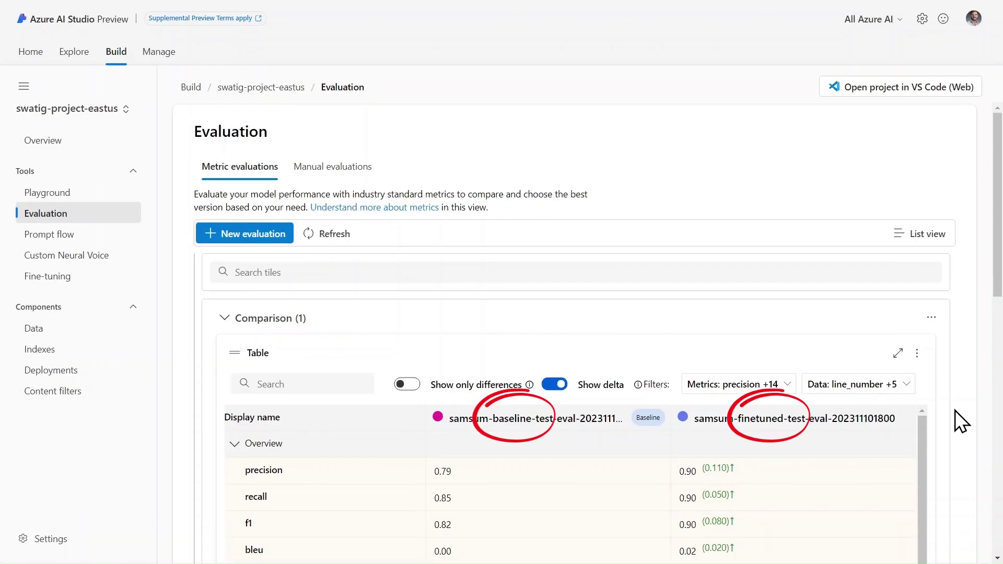
{"action": "scroll", "coordinate": [956, 410], "scroll_direction": "down", "scroll_amount": 3}
{"action": "scroll", "coordinate": [955, 410], "scroll_direction": "down", "scroll_amount": 1}
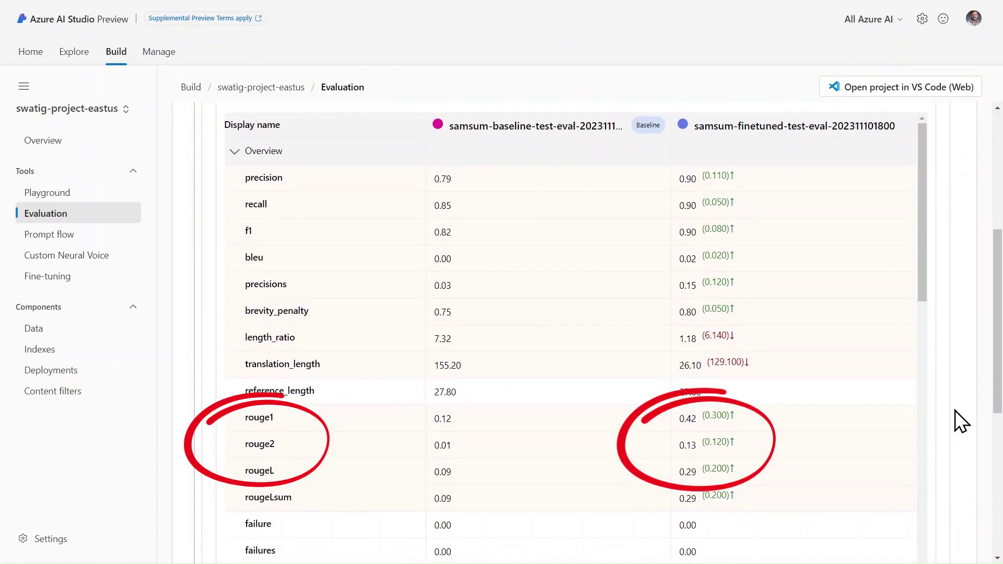